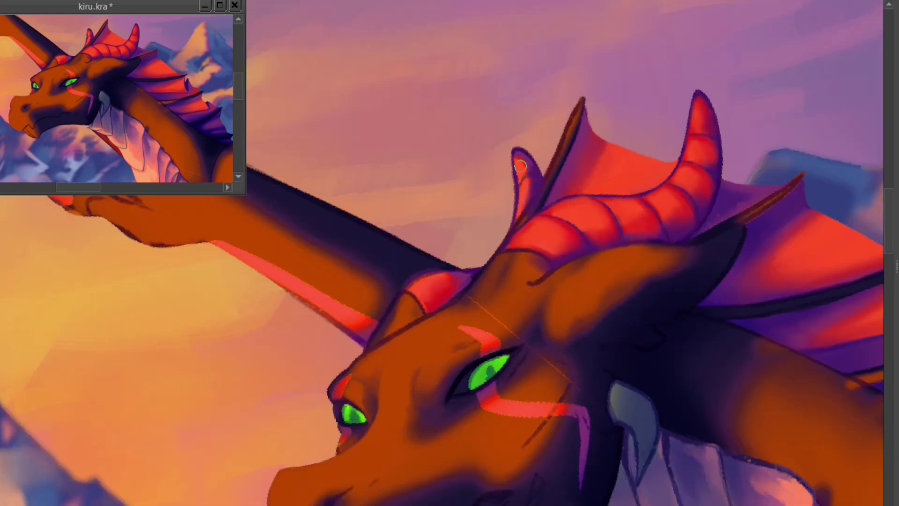
Paint shading on the dragon's small horn and the area around its base.
scroll(519, 140, "down", 2)
left_click_drag(519, 140, 564, 199)
left_click_drag(398, 121, 410, 156)
scroll(166, 146, "down", 2)
Paint a soft transition from orange light to dark shadow along the far wing's forearm using sampled colours.
mouse_move(395, 88)
left_mouse_down()
mouse_move(375, 56)
mouse_move(525, 333)
left_mouse_up()
left_click(526, 347, "ctrl")
left_click_drag(546, 364, 464, 213)
scroll(526, 335, "up", 1)
mouse_move(514, 326)
left_mouse_down()
mouse_move(452, 196)
mouse_move(489, 216)
left_mouse_up()
mouse_move(412, 159)
left_mouse_down()
mouse_move(429, 209)
mouse_move(405, 163)
left_mouse_up()
left_click_drag(405, 164, 460, 271)
Extend the orange and dark shading along the long tapering upper part of the far wing.
left_click_drag(423, 186, 353, 83)
mouse_move(353, 83)
left_mouse_down()
mouse_move(403, 185)
mouse_move(576, 401)
left_mouse_up()
left_click_drag(596, 126, 632, 150)
left_click_drag(673, 117, 677, 124)
left_click_drag(424, 166, 473, 222)
left_click_drag(443, 199, 379, 49)
mouse_move(496, 316)
left_mouse_down()
mouse_move(549, 359)
mouse_move(526, 312)
left_mouse_up()
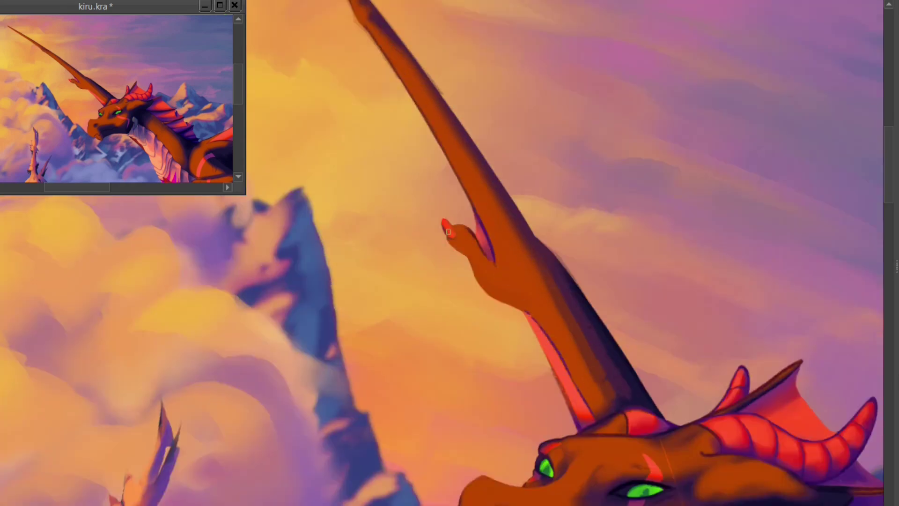
Shade the thumb, claw and wrist of the far wing to give them rounded volume.
left_click_drag(443, 242, 431, 217)
left_click_drag(570, 312, 588, 330)
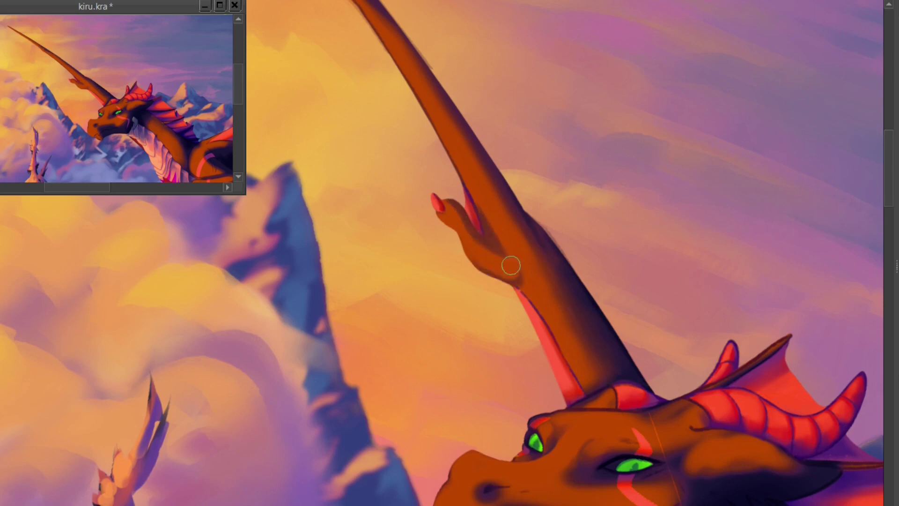
left_click_drag(452, 222, 426, 176)
left_click_drag(497, 241, 460, 218)
scroll(491, 241, "down", 4)
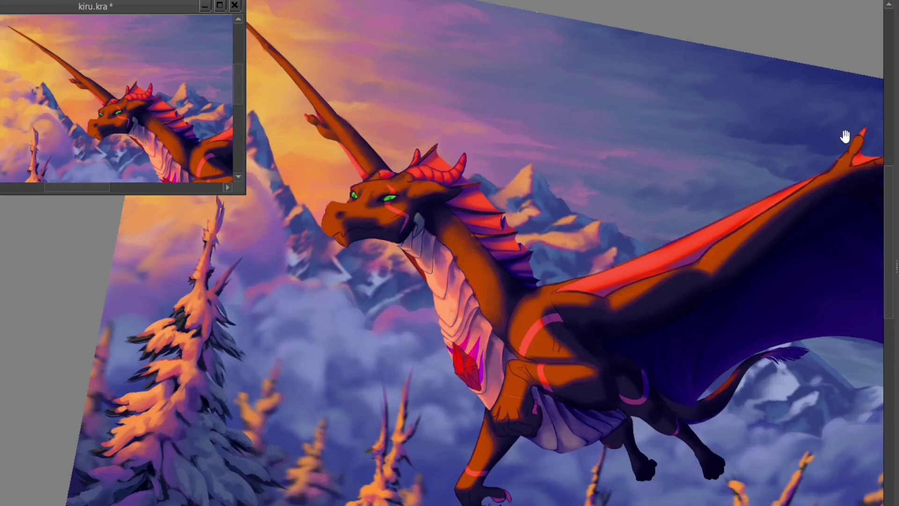
Model the dragon's snout, nostril and brow with softly blended shadows using colours sampled from the painting.
left_click_drag(843, 136, 822, 133)
scroll(411, 285, "up", 4)
left_click(405, 292, "ctrl")
mouse_move(348, 302)
left_mouse_down()
mouse_move(326, 328)
mouse_move(347, 330)
mouse_move(332, 303)
left_mouse_up()
left_click(488, 276, "ctrl")
left_click(385, 126, "ctrl")
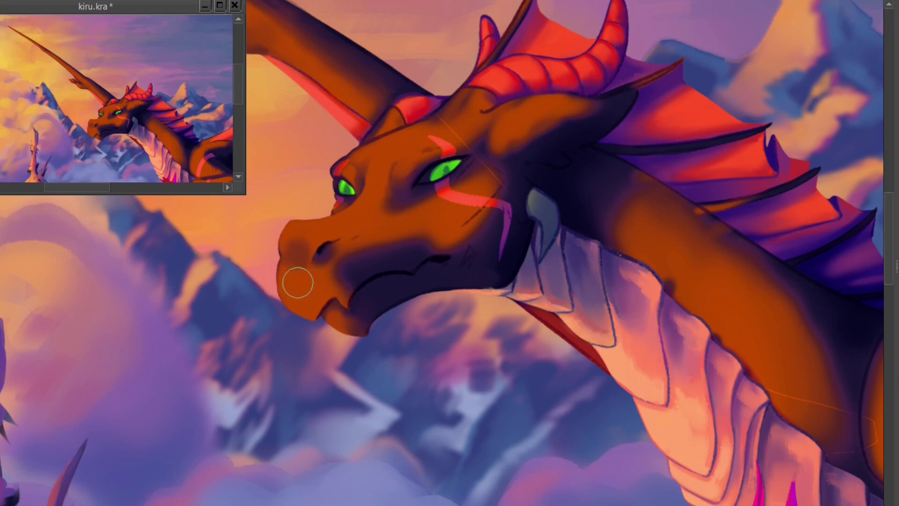
mouse_move(359, 302)
left_mouse_down()
mouse_move(346, 281)
mouse_move(319, 314)
left_mouse_up()
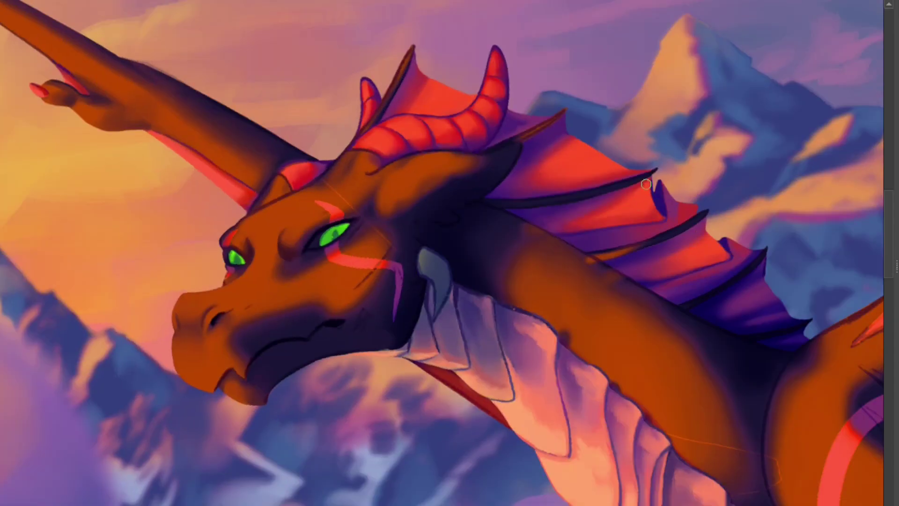
Repaint the dragon's ear in orange with a dark shaded tip and base, covering the old outline.
mouse_move(431, 198)
left_mouse_down()
mouse_move(423, 182)
mouse_move(383, 211)
left_mouse_up()
left_click_drag(372, 206, 345, 222)
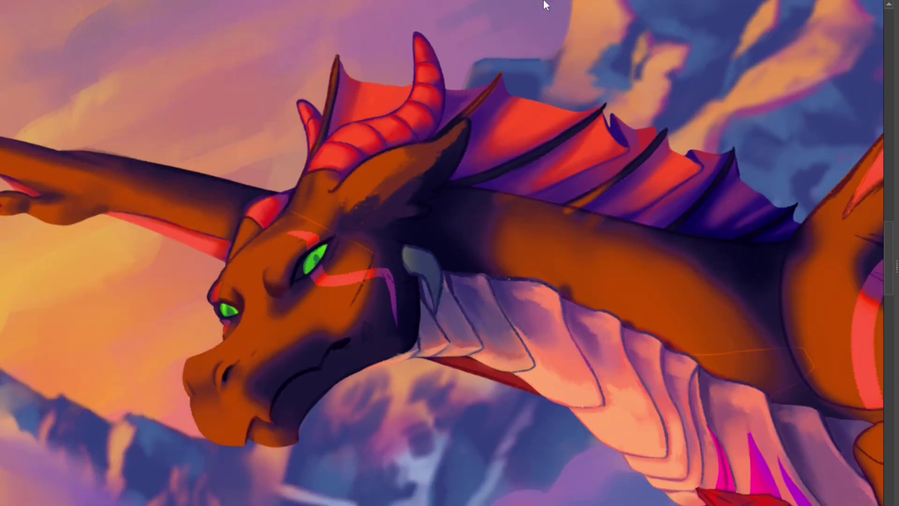
mouse_move(330, 182)
left_mouse_down()
mouse_move(331, 220)
mouse_move(397, 157)
mouse_move(368, 180)
left_mouse_up()
mouse_move(441, 153)
left_mouse_down()
mouse_move(425, 183)
mouse_move(390, 187)
left_mouse_up()
left_click(260, 383, "ctrl")
left_click_drag(390, 233, 403, 219)
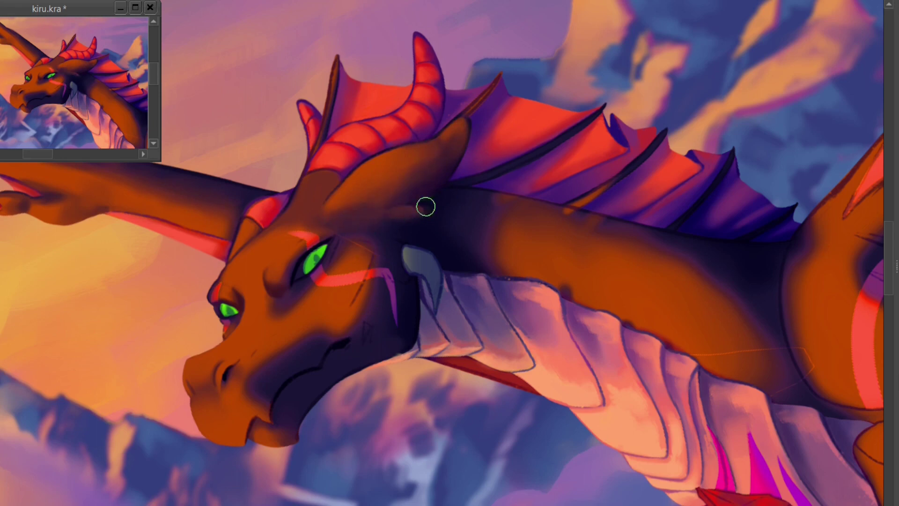
Blend the ear base into the forehead and shape the small tuft beneath the ear.
left_click_drag(425, 207, 390, 211)
left_click(508, 167, "ctrl")
left_click_drag(335, 180, 317, 211)
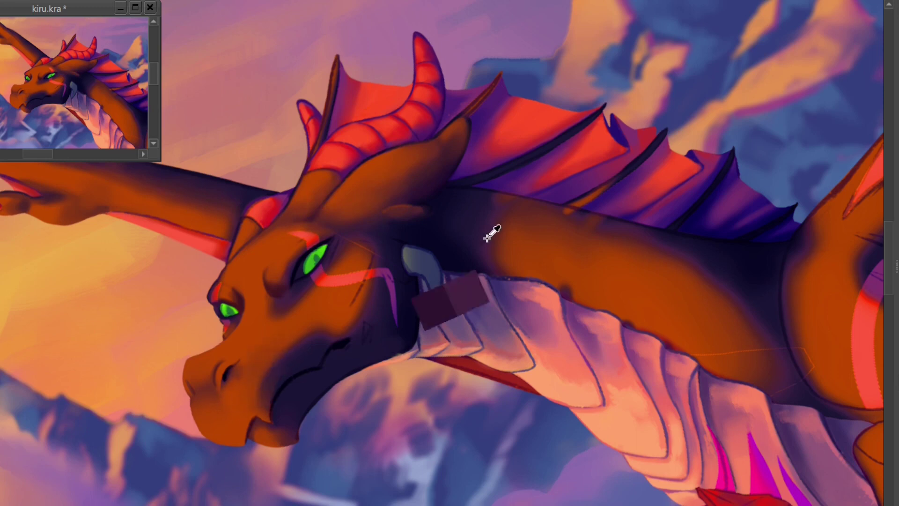
Paint warm reddish-brown transitions over the cheek and muzzle, covering the leftover sketch lines.
mouse_move(370, 257)
left_mouse_down()
mouse_move(251, 391)
mouse_move(238, 429)
left_mouse_up()
left_click(330, 203, "ctrl")
left_click_drag(247, 381, 266, 352)
mouse_move(259, 383)
left_mouse_down()
mouse_move(323, 330)
mouse_move(251, 371)
left_mouse_up()
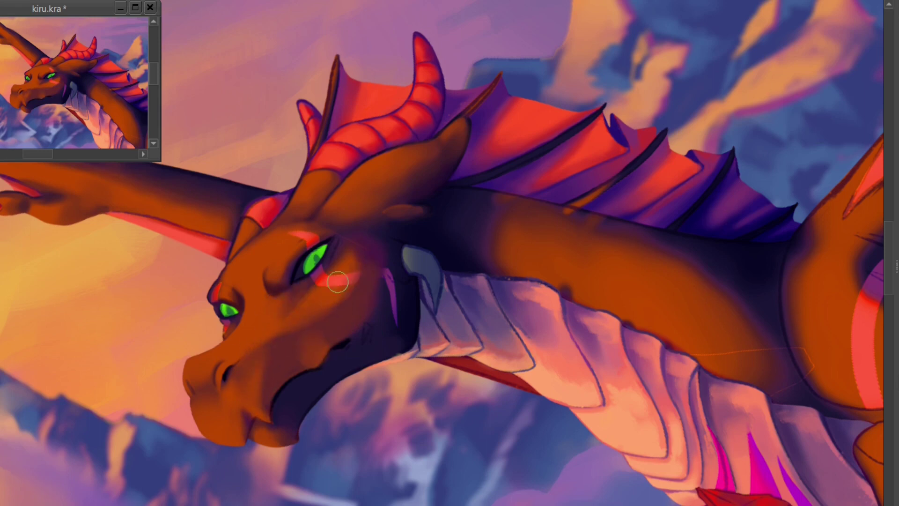
Refine the green eyes with dark pupils and shaded lids using a sampled dark colour.
left_click(304, 268, "ctrl")
scroll(107, 73, "down", 2)
left_click_drag(107, 72, 94, 65)
left_click_drag(310, 260, 327, 246)
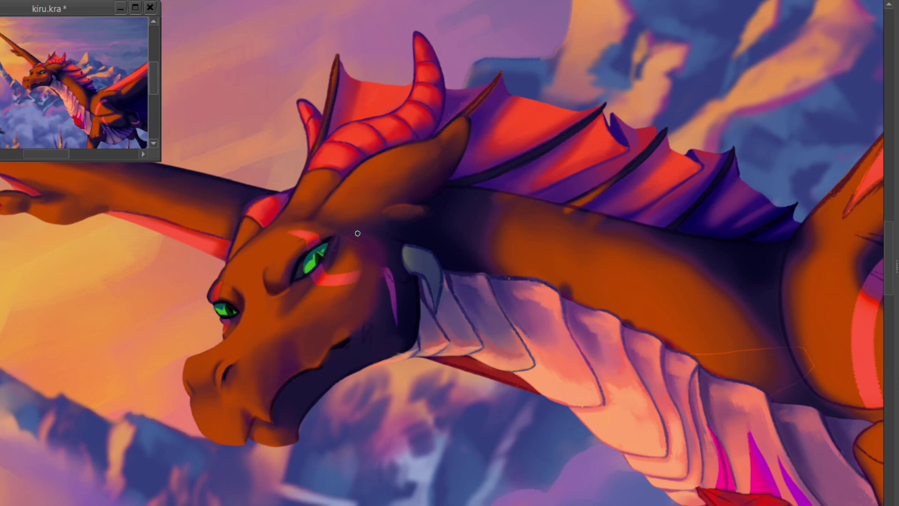
Shade the cheek and lower jaw with muted purple and blend the facial stripe into the shadow.
left_click_drag(304, 398, 391, 328)
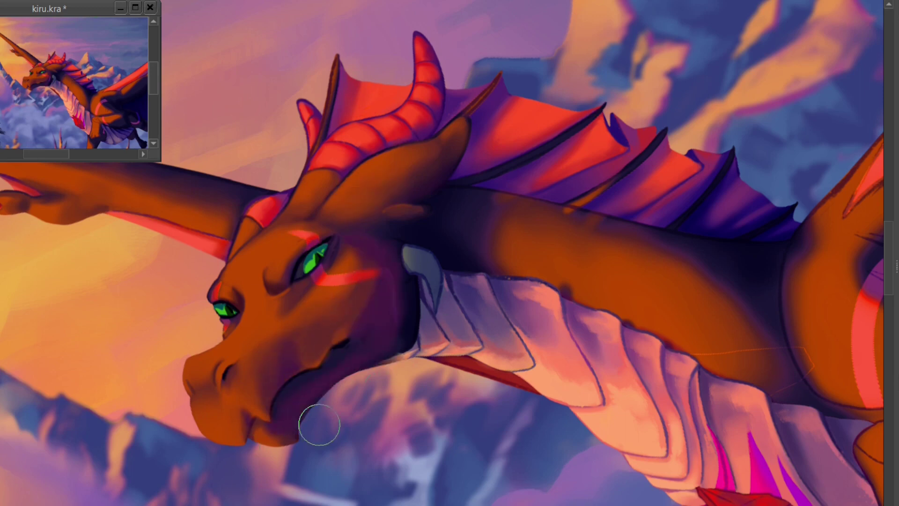
left_click_drag(317, 425, 384, 363)
left_click(362, 349, "ctrl")
mouse_move(393, 300)
left_mouse_down()
mouse_move(349, 363)
mouse_move(295, 412)
left_mouse_up()
mouse_move(384, 327)
left_mouse_down()
mouse_move(394, 292)
mouse_move(398, 315)
left_mouse_up()
left_click(432, 131, "ctrl")
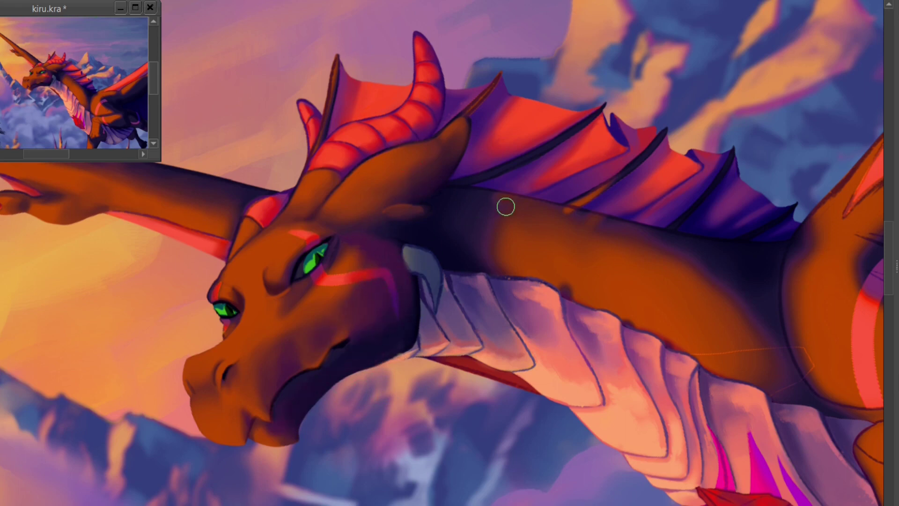
Blend the neck's orange light into its dark side with a purple midtone inside the active selection.
left_click(230, 322, "ctrl")
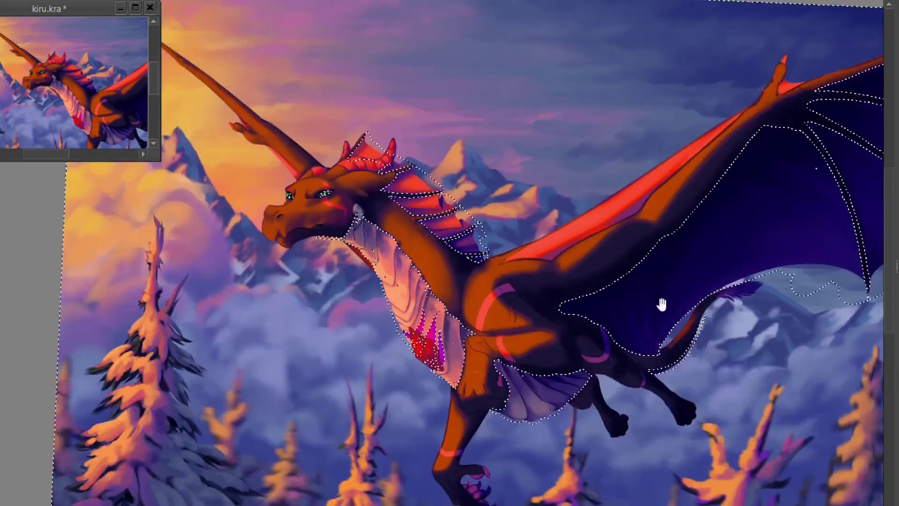
left_click_drag(662, 305, 663, 234)
left_click_drag(352, 181, 432, 301)
scroll(413, 243, "up", 4)
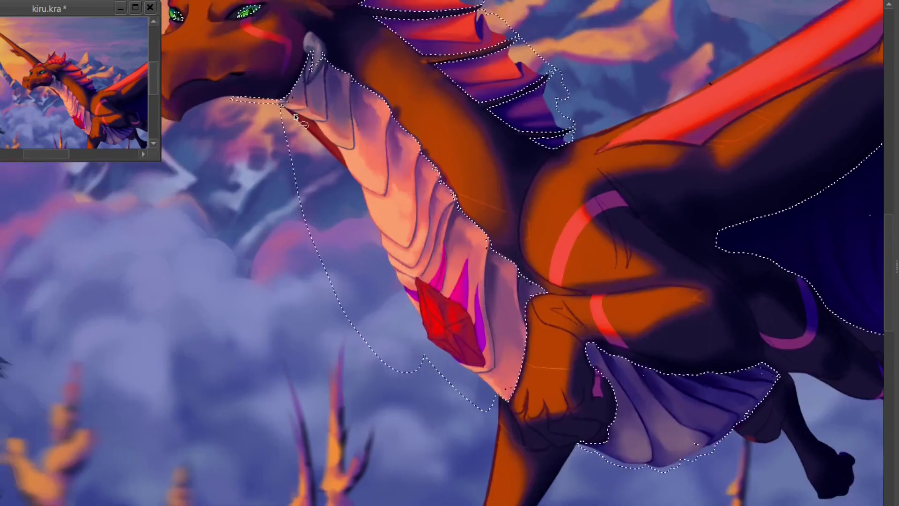
left_click_drag(300, 75, 421, 206)
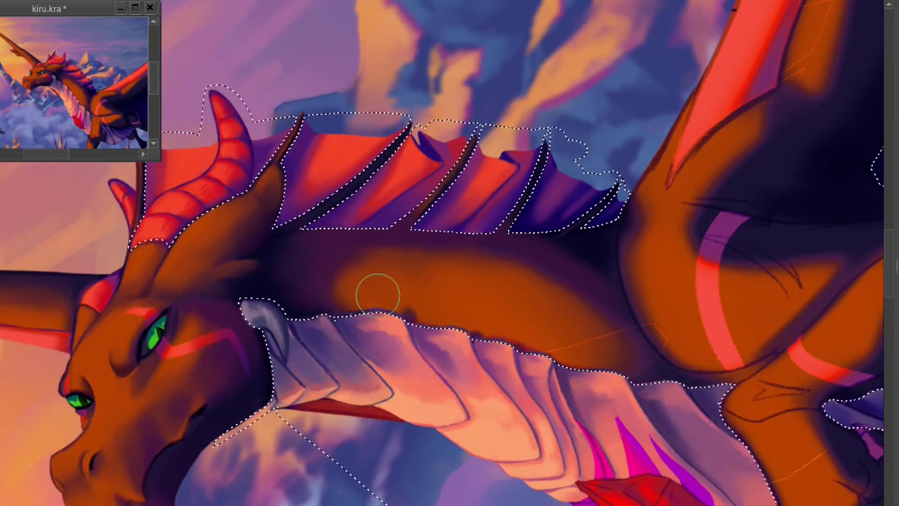
mouse_move(570, 232)
left_mouse_down()
mouse_move(772, 330)
mouse_move(764, 352)
left_mouse_up()
mouse_move(496, 374)
left_mouse_down()
mouse_move(543, 331)
mouse_move(557, 403)
mouse_move(538, 317)
mouse_move(525, 354)
mouse_move(548, 267)
mouse_move(574, 398)
left_mouse_up()
Paint orange edge light on the lower front leg's thumb and wrist using sampled colours, undoing unwanted strokes.
left_click(596, 389, "ctrl")
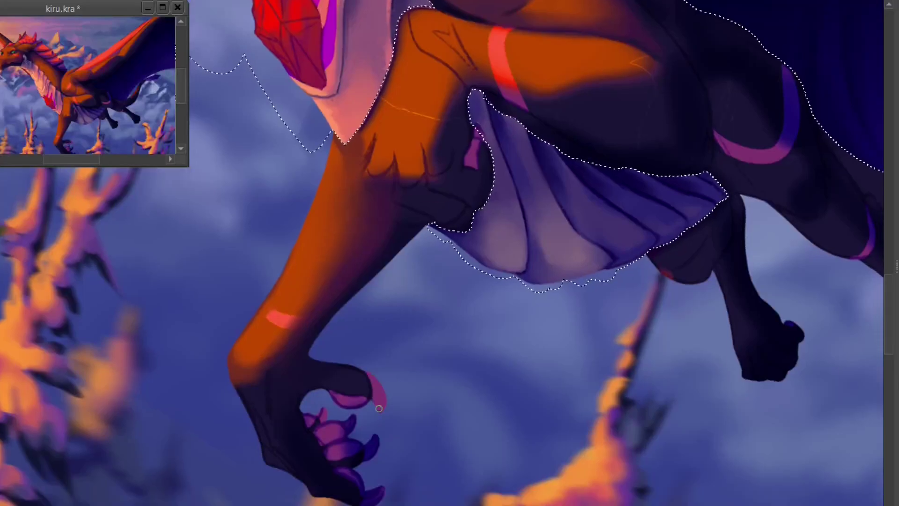
key("ctrl+shift+a")
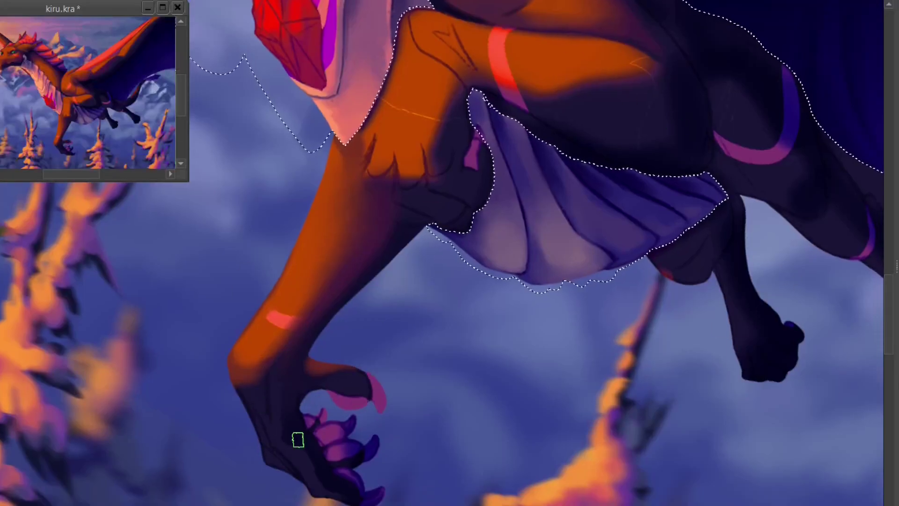
key("ctrl+z")
left_click(250, 377, "ctrl")
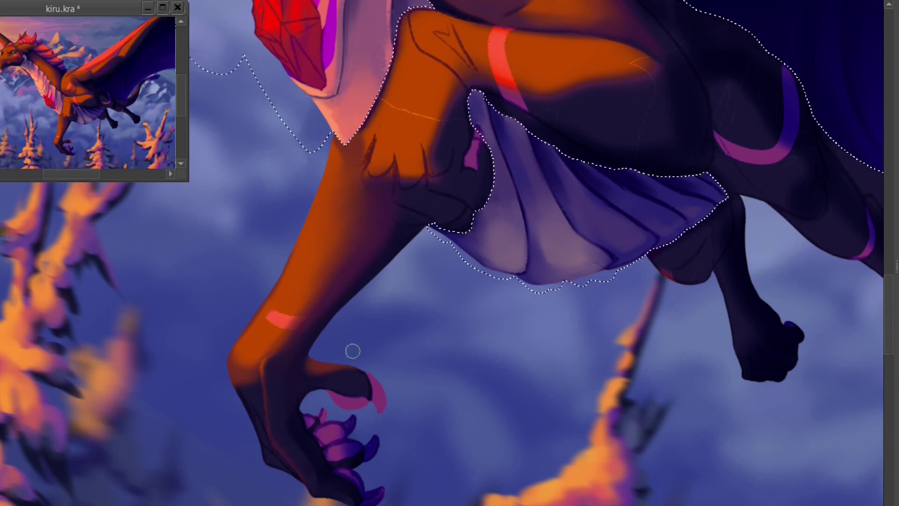
left_click_drag(365, 379, 297, 393)
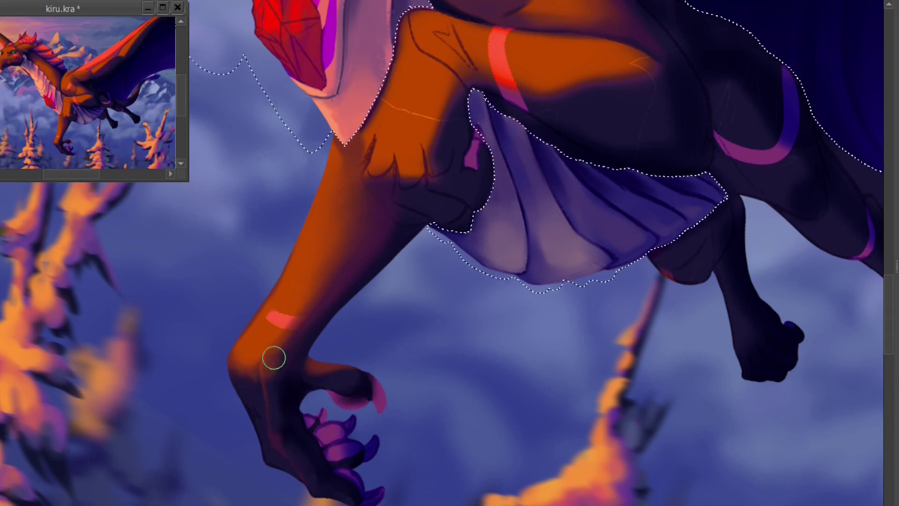
key("ctrl+z")
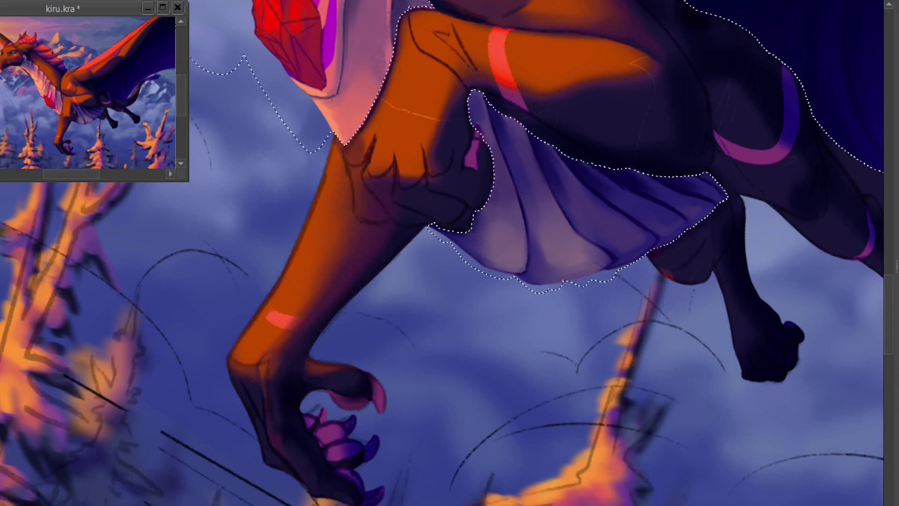
key("ctrl+z")
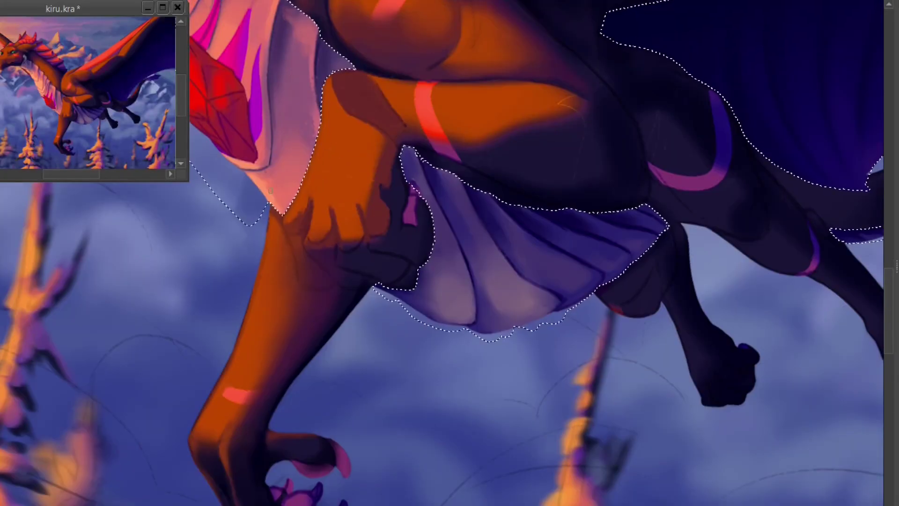
Repaint the shoulder and raised forearm in smooth orange, covering the forearm stripe and sketch lines.
left_click_drag(585, 140, 446, 111)
left_click_drag(575, 117, 370, 220)
mouse_move(508, 82)
left_mouse_down()
mouse_move(429, 84)
mouse_move(415, 106)
mouse_move(347, 72)
mouse_move(403, 115)
left_mouse_up()
mouse_move(476, 129)
left_mouse_down()
mouse_move(346, 133)
mouse_move(349, 122)
left_mouse_up()
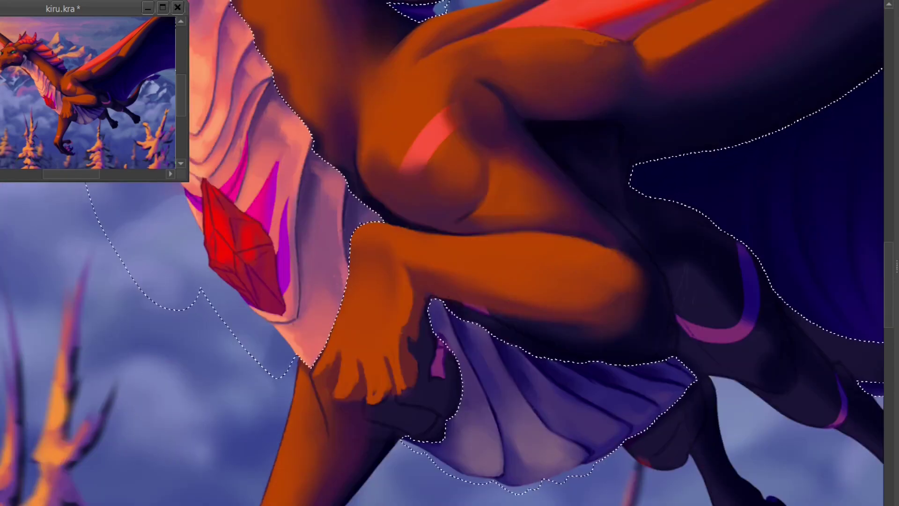
Shape the raised paw's toes and shade the shoulder muscle and the underside of the forearm.
mouse_move(609, 285)
left_mouse_down()
mouse_move(421, 330)
mouse_move(420, 304)
mouse_move(381, 342)
mouse_move(351, 435)
mouse_move(336, 436)
mouse_move(367, 405)
mouse_move(345, 393)
mouse_move(383, 408)
mouse_move(391, 401)
mouse_move(335, 366)
mouse_move(449, 387)
mouse_move(419, 384)
left_mouse_up()
left_click_drag(410, 270, 430, 319)
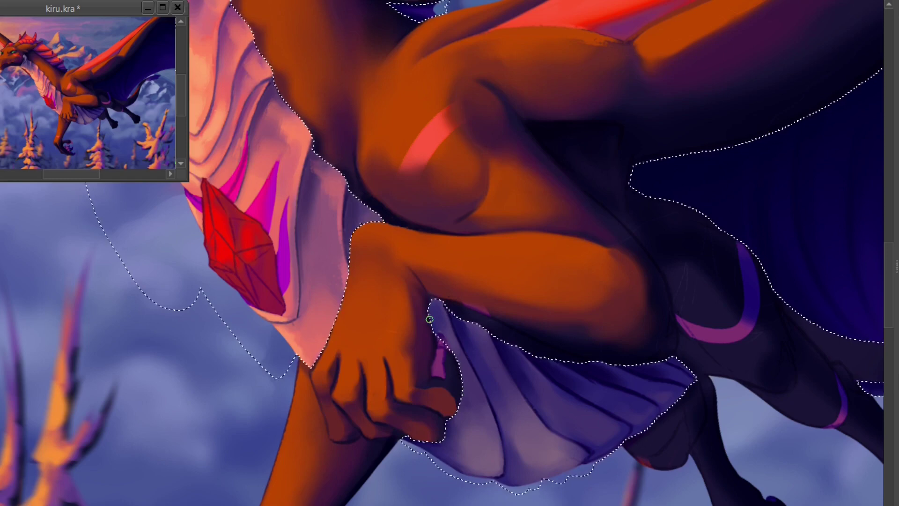
mouse_move(442, 192)
left_mouse_down()
mouse_move(492, 189)
mouse_move(490, 123)
mouse_move(515, 142)
left_mouse_up()
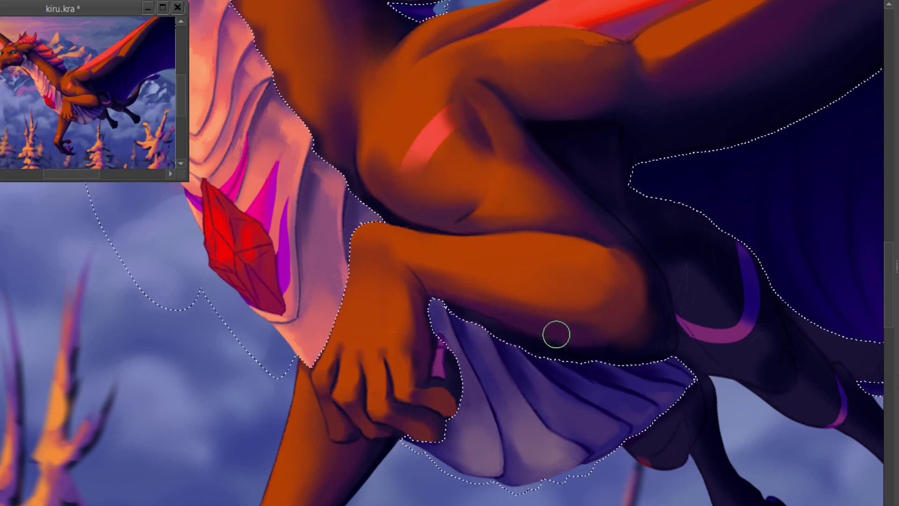
left_click_drag(556, 333, 623, 347)
left_click_drag(399, 374, 398, 403)
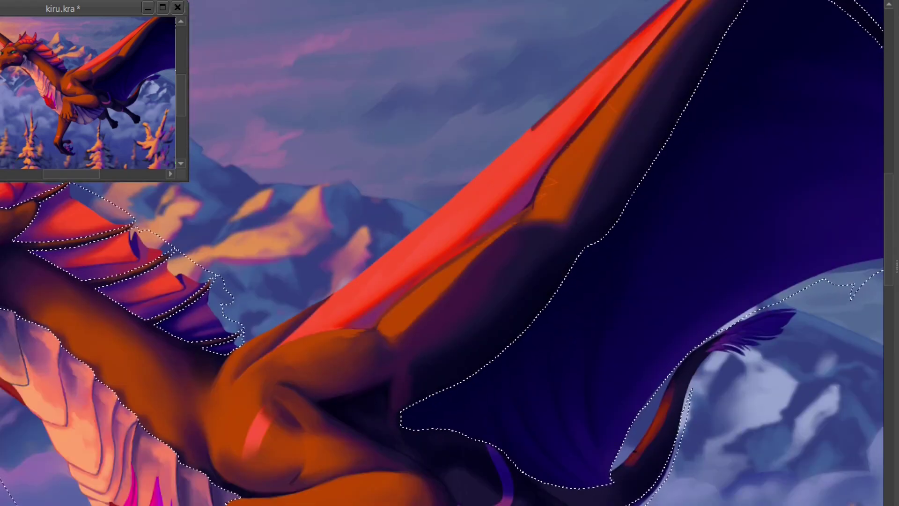
Paint the near wing's upper arm in orange with a soft purple transition into the shadow.
left_click_drag(372, 358, 366, 341)
mouse_move(464, 267)
left_mouse_down()
mouse_move(520, 231)
mouse_move(486, 192)
mouse_move(485, 300)
mouse_move(509, 175)
left_mouse_up()
mouse_move(473, 294)
left_mouse_down()
mouse_move(482, 146)
mouse_move(459, 168)
left_mouse_up()
mouse_move(473, 130)
left_mouse_down()
mouse_move(485, 188)
mouse_move(529, 126)
mouse_move(453, 301)
left_mouse_up()
left_click_drag(424, 358, 362, 435)
mouse_move(524, 131)
left_mouse_down()
mouse_move(429, 290)
mouse_move(463, 211)
left_mouse_up()
left_click_drag(117, 84, 86, 111)
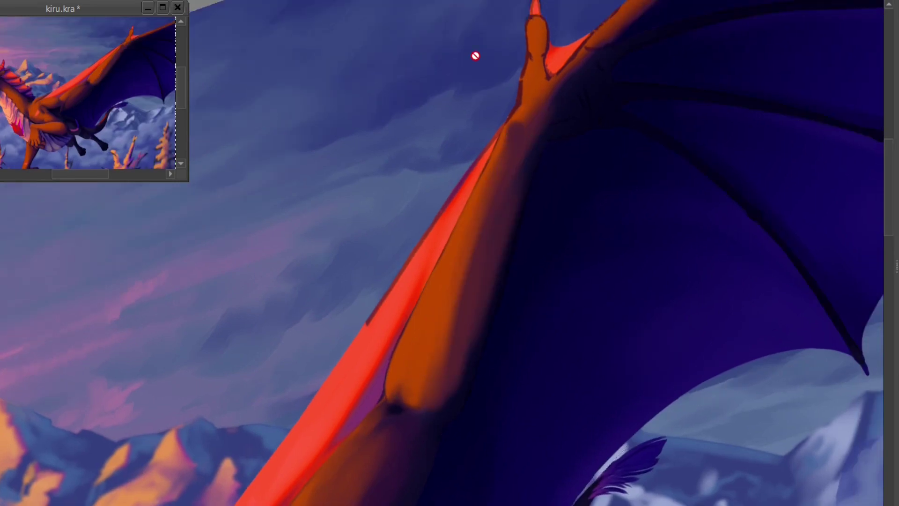
Shade the near wing's forearm from the elbow to the wrist, blending orange into the dark edge.
left_click_drag(475, 56, 473, 74)
left_click_drag(527, 68, 524, 86)
mouse_move(461, 244)
left_mouse_down()
mouse_move(465, 223)
mouse_move(445, 370)
left_mouse_up()
mouse_move(545, 152)
left_mouse_down()
mouse_move(534, 132)
mouse_move(514, 207)
left_mouse_up()
mouse_move(545, 127)
left_mouse_down()
mouse_move(593, 175)
mouse_move(489, 251)
mouse_move(487, 173)
mouse_move(425, 231)
mouse_move(456, 299)
mouse_move(392, 263)
mouse_move(484, 203)
left_mouse_up()
scroll(488, 251, "down", 1)
scroll(464, 199, "up", 1)
left_click_drag(473, 272, 656, 300)
mouse_move(468, 307)
left_mouse_down()
mouse_move(501, 349)
mouse_move(472, 285)
left_mouse_up()
Add orange-brown light to the near wing's thumb, wrist and finger bones using sampled colours.
scroll(427, 255, "down", 1)
left_click(411, 232, "ctrl")
scroll(488, 120, "down", 1)
left_click_drag(431, 196, 336, 224)
scroll(444, 139, "up", 1)
scroll(463, 174, "down", 1)
scroll(551, 344, "up", 1)
left_click_drag(277, 193, 525, 144)
left_click(506, 41, "ctrl")
left_click_drag(328, 421, 468, 260)
scroll(223, 385, "up", 1)
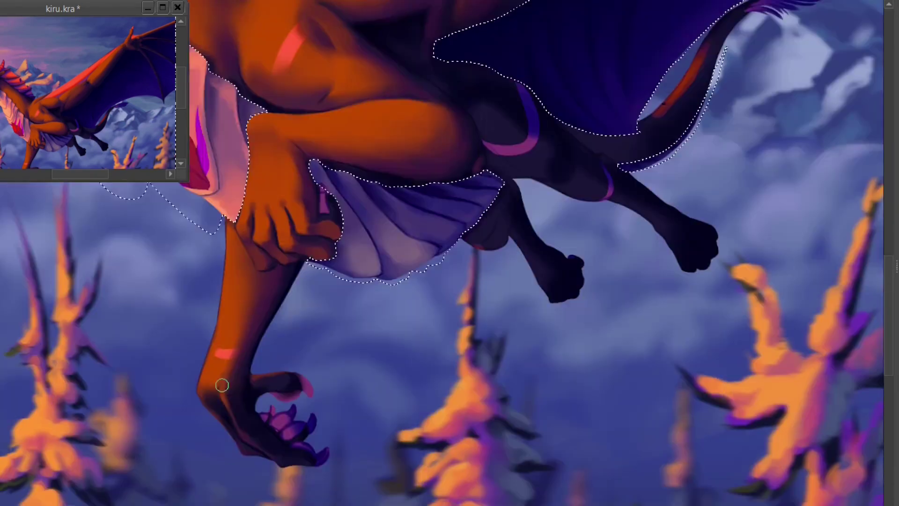
Refine the front ankle, shape the hind legs and toes, and shade the tail with sampled colours.
left_click_drag(223, 385, 211, 390)
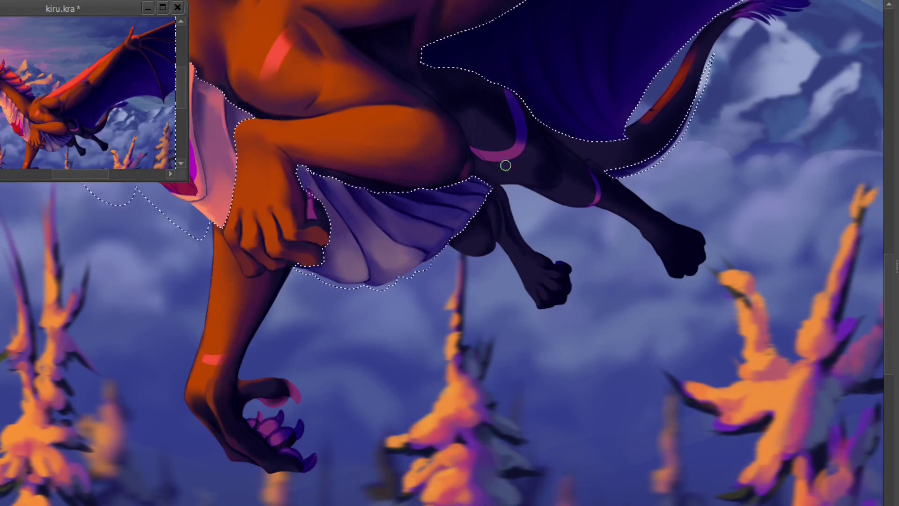
left_click_drag(476, 250, 465, 167)
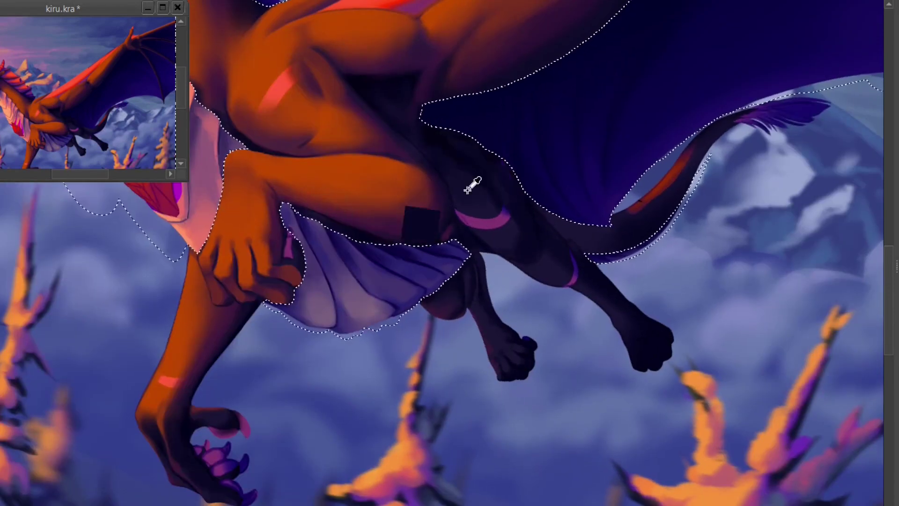
left_click_drag(630, 333, 642, 360)
left_click_drag(636, 318, 630, 343)
left_click(557, 279, "ctrl")
left_click_drag(632, 208, 738, 121)
key("minus")
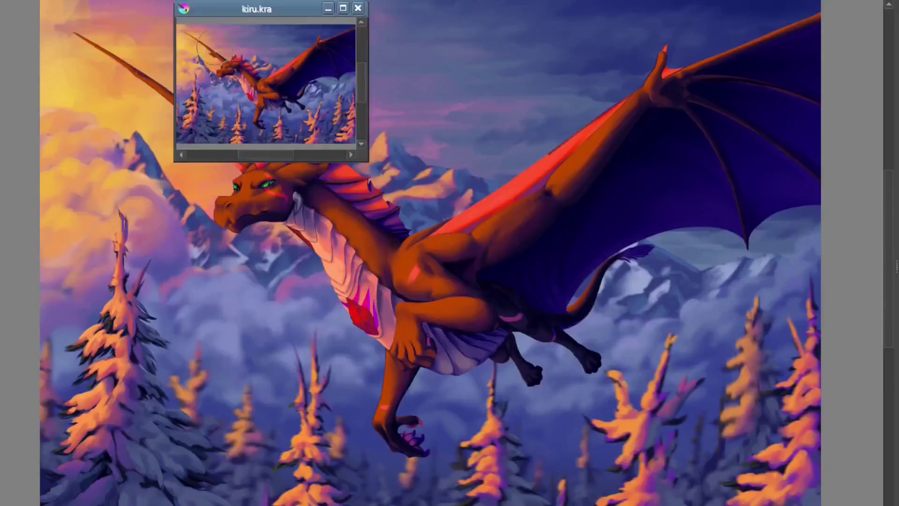
Move the floating kiru.kra view to the corner of the canvas and frame the dragon's head up close.
scroll(214, 47, "up", 2)
left_click_drag(257, 9, 59, 6)
scroll(449, 253, "up", 4)
left_click_drag(362, 249, 350, 274)
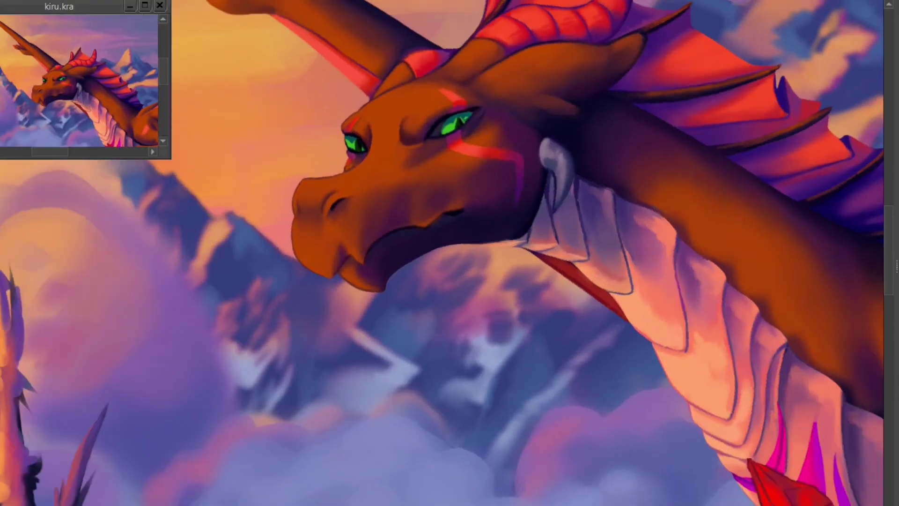
Touch up the shading behind the ear and along the lower front leg with a sampled colour.
left_click_drag(549, 62, 495, 117)
left_click(585, 100, "ctrl")
left_click(586, 101)
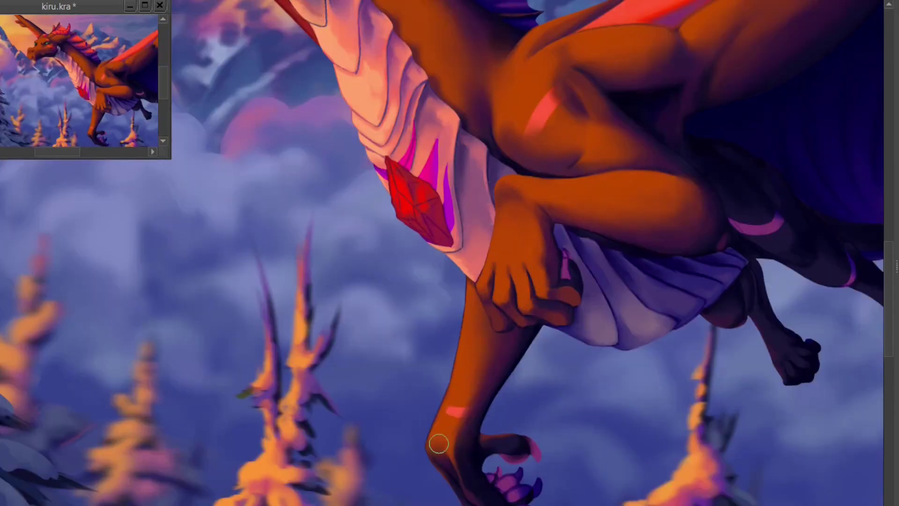
left_click_drag(520, 354, 459, 395)
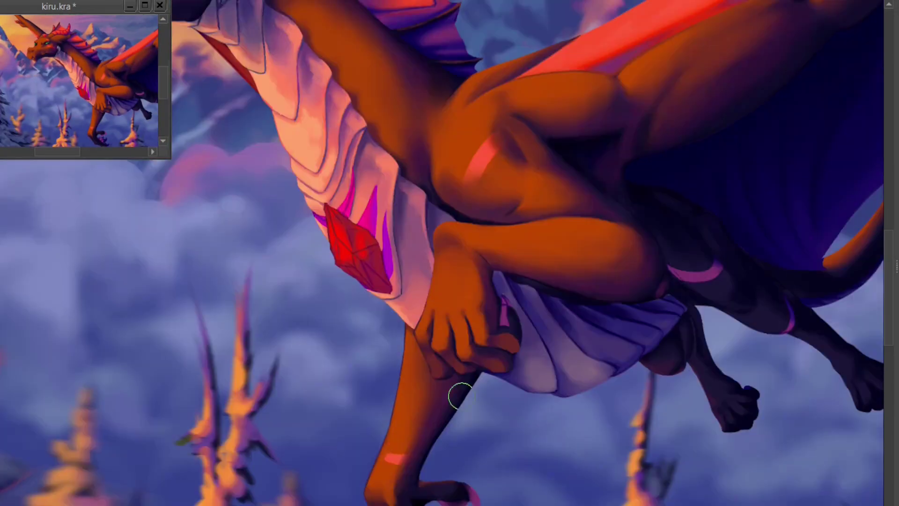
left_click_drag(445, 432, 456, 402)
Shade the stripes on the shoulder, forearm and front ankle from red in the light to purple in the shadow.
left_click_drag(719, 179, 712, 348)
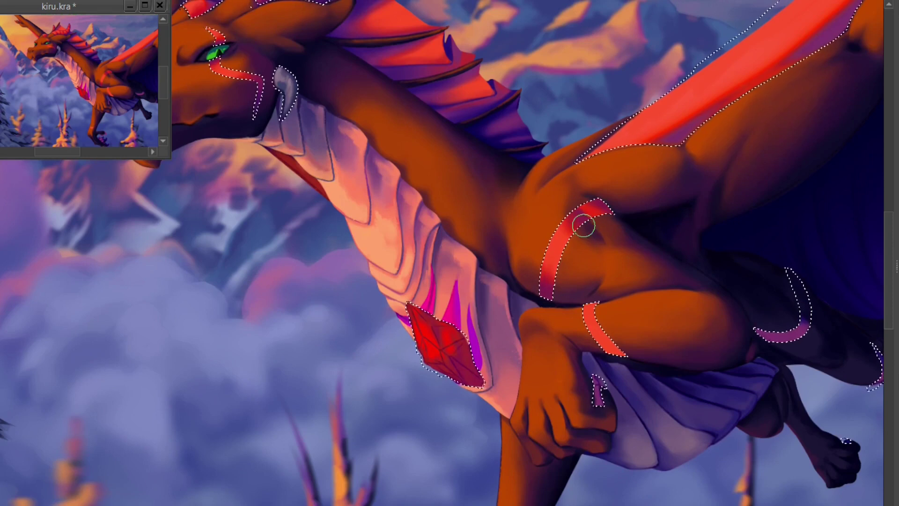
left_click_drag(627, 356, 609, 335)
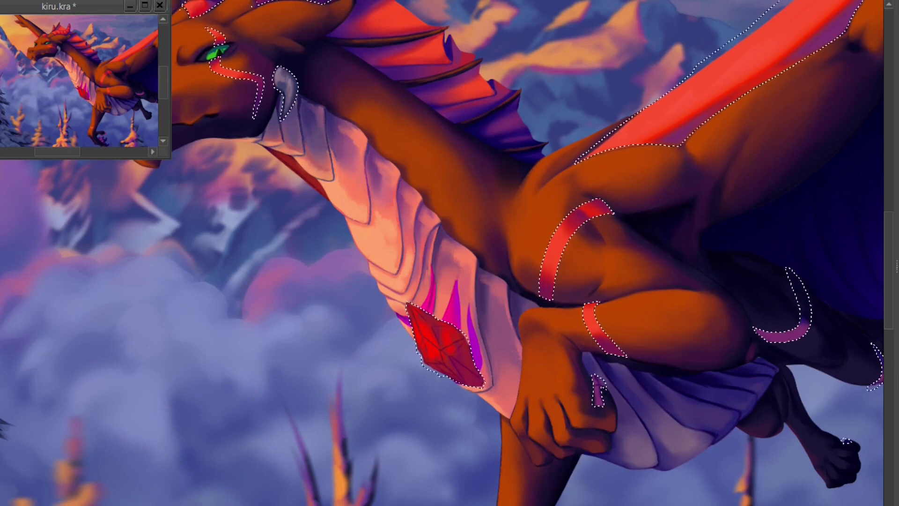
left_click_drag(677, 312, 658, 134)
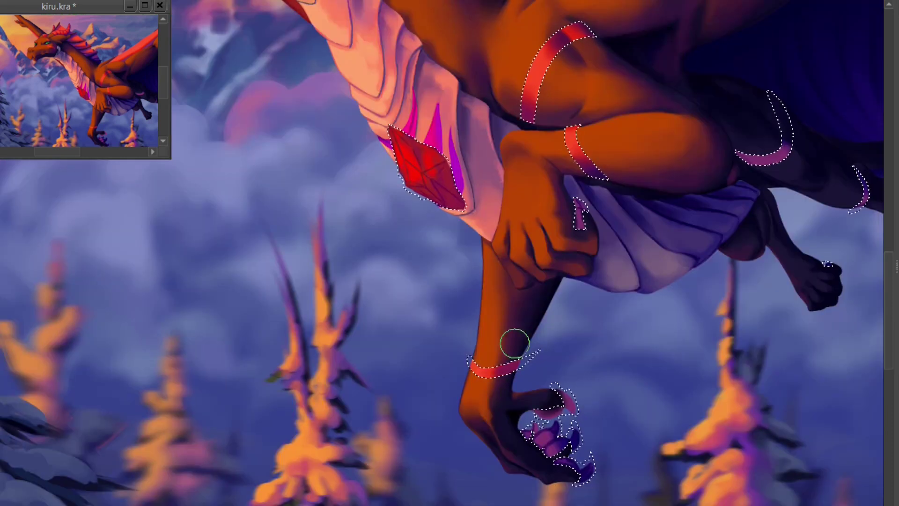
scroll(621, 394, "up", 1)
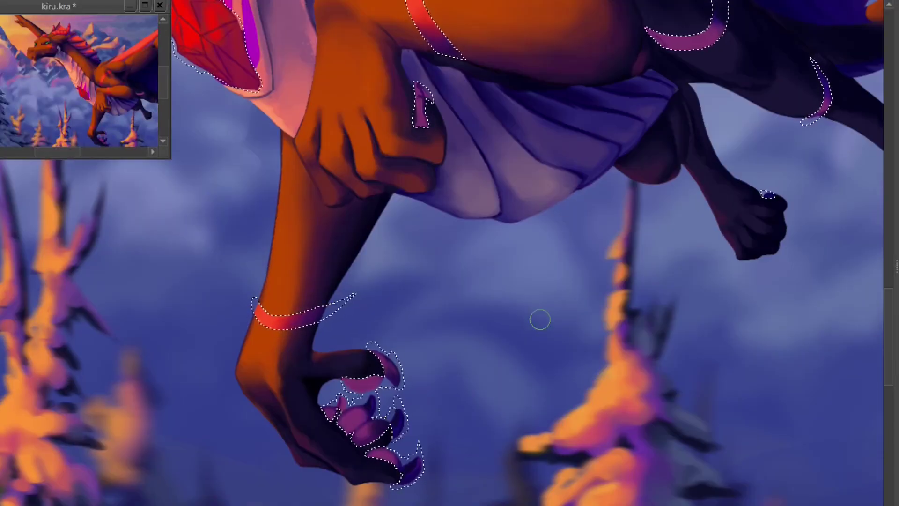
Deepen the purple shading on the lower front paw's claws and the raised paw's thumb claw.
mouse_move(393, 412)
left_mouse_down()
mouse_move(356, 433)
mouse_move(353, 458)
mouse_move(325, 462)
left_mouse_up()
left_click_drag(493, 377, 503, 434)
left_click_drag(429, 150, 431, 181)
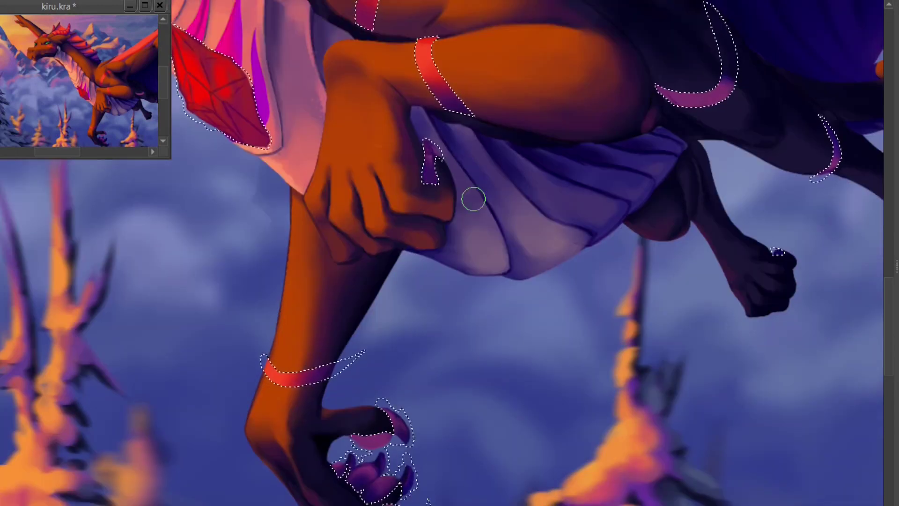
Paint dark purple shading and fine strands into the tuft at the end of the tail.
left_click_drag(473, 199, 230, 312)
mouse_move(480, 157)
left_mouse_down()
mouse_move(452, 221)
mouse_move(474, 157)
left_mouse_up()
left_click_drag(580, 235, 261, 404)
left_click_drag(527, 139, 554, 127)
left_click_drag(127, 70, 80, 72)
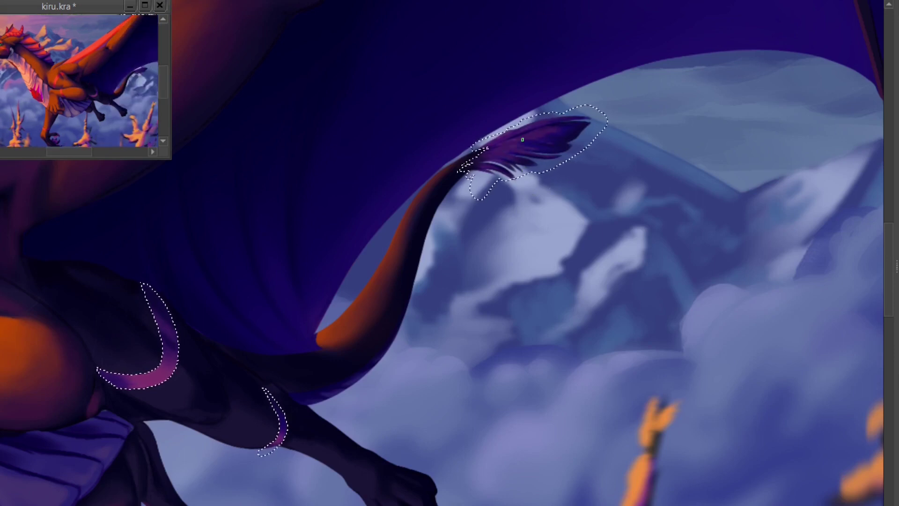
key("minus")
key("minus")
mouse_move(167, 203)
left_mouse_down()
mouse_move(297, 341)
mouse_move(580, 128)
mouse_move(328, 314)
mouse_move(526, 171)
left_mouse_up()
Add a thin lighter rim along the belly plates' lower edge and refine the hind paws' toes with a fine brush.
key("ctrl")
mouse_move(351, 320)
left_mouse_down()
mouse_move(511, 216)
mouse_move(535, 190)
mouse_move(459, 266)
mouse_move(588, 210)
left_mouse_up()
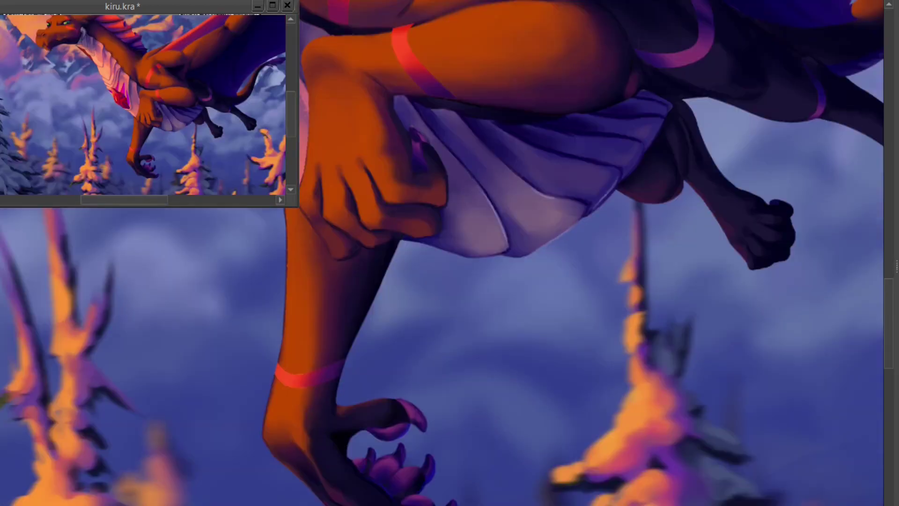
left_click_drag(606, 192, 624, 243)
left_click_drag(687, 132, 572, 137)
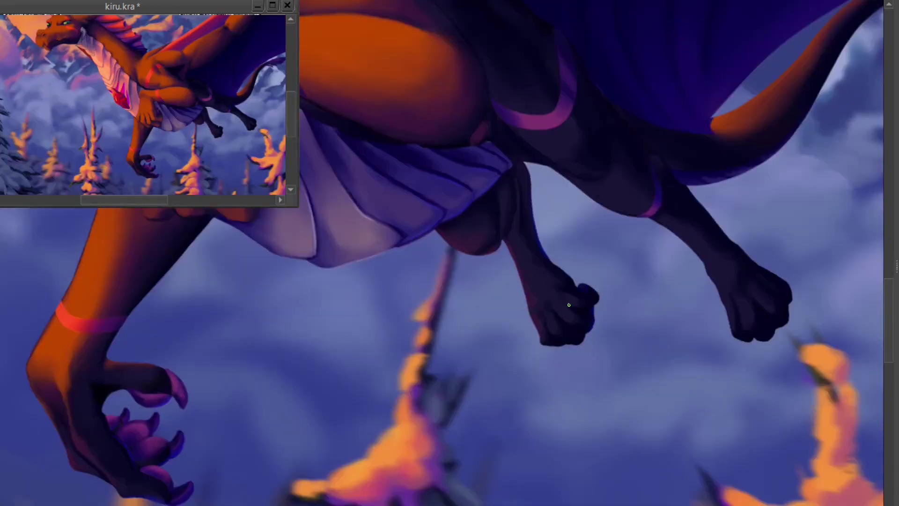
left_click_drag(568, 305, 404, 424)
left_click_drag(723, 212, 697, 219)
scroll(696, 220, "down", 1)
left_click_drag(552, 73, 481, 139)
scroll(754, 113, "down", 1)
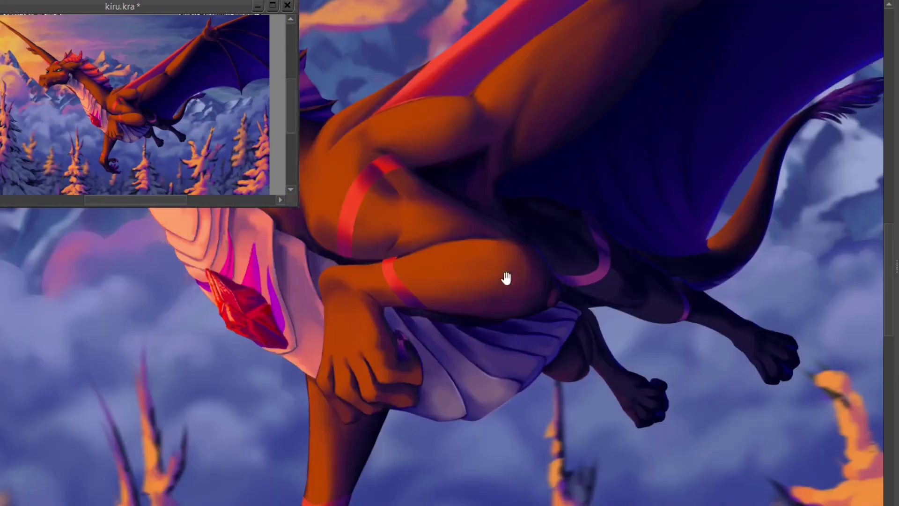